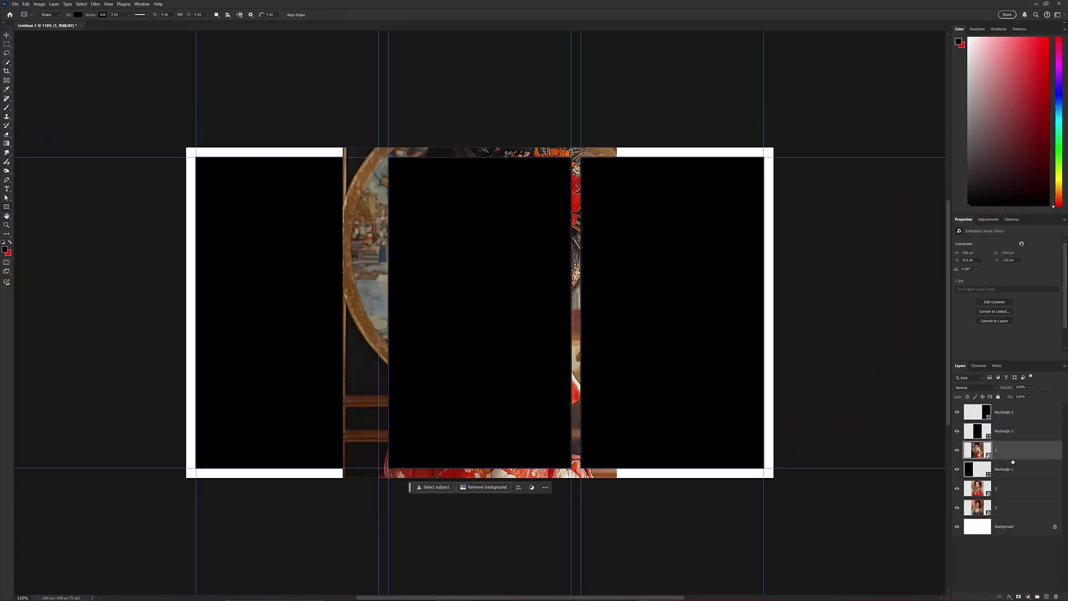
Step: Move the geisha image layers above the rectangles and clip each into its own rectangle
{"action": "left_click", "coordinate": [978, 488]}
{"action": "left_click", "coordinate": [978, 508], "text": "shift"}
{"action": "left_click_drag", "start_coordinate": [978, 508], "coordinate": [996, 440]}
{"action": "key", "text": "ctrl+alt+g"}
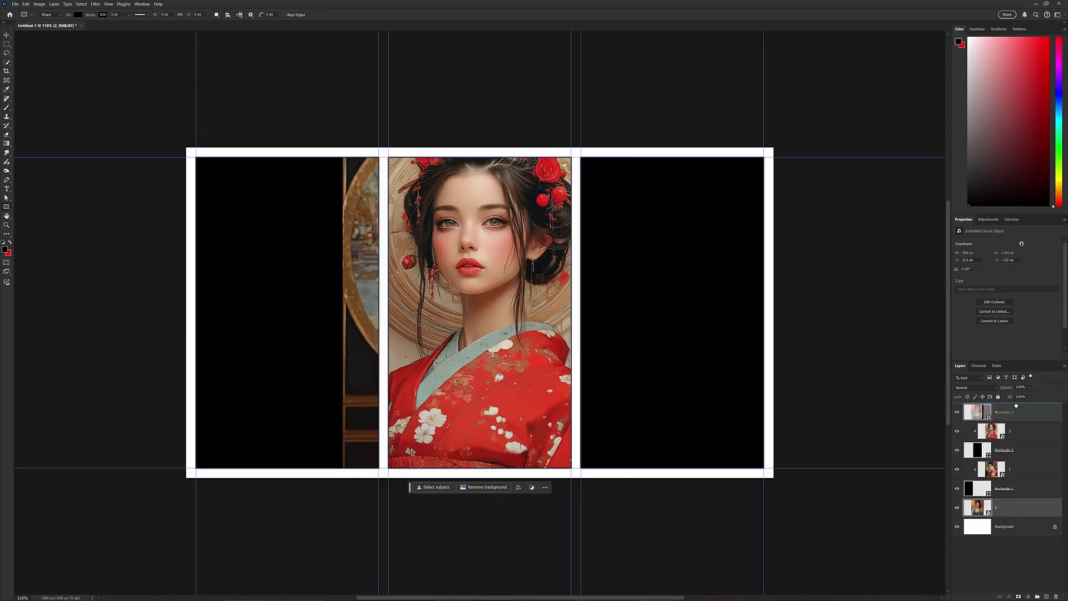
{"action": "right_click", "coordinate": [1016, 456]}
{"action": "left_click", "coordinate": [996, 390]}
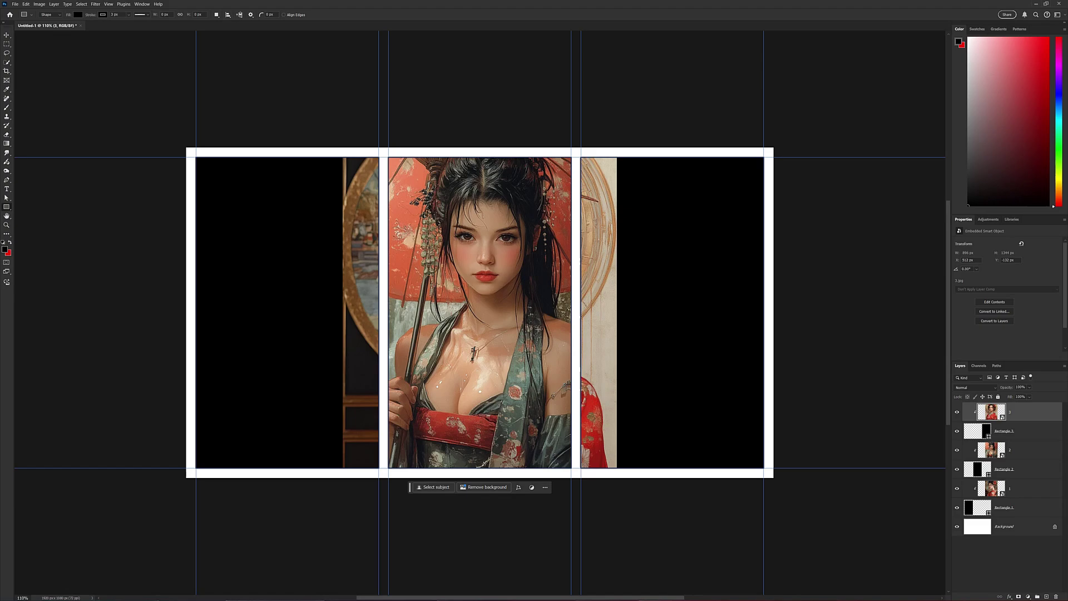
{"action": "key", "text": "c"}
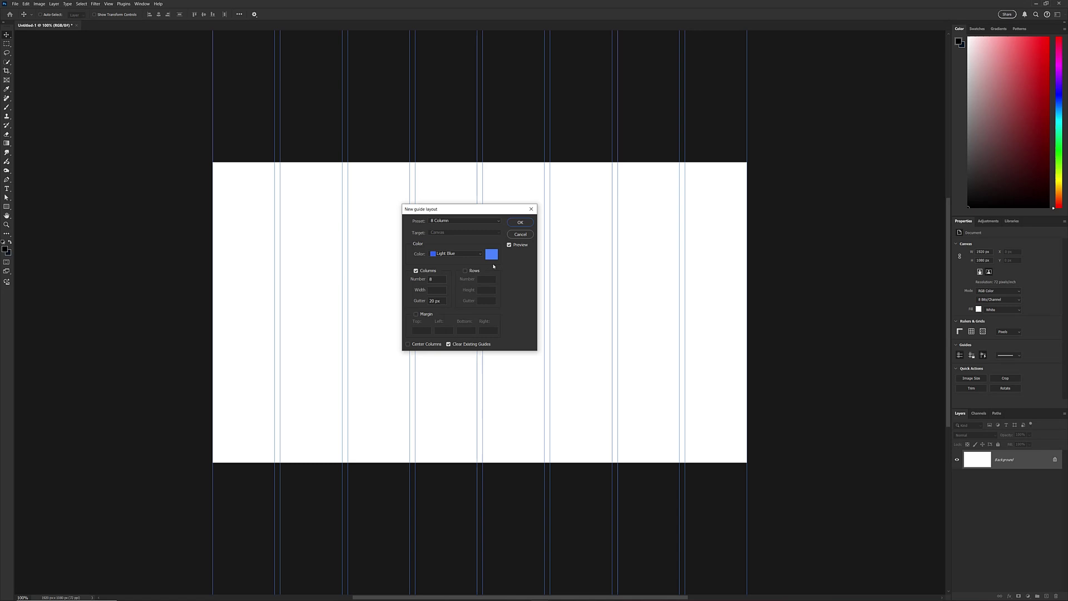
Step: Set the guide layout to 5 columns and 5 rows with 10 px gutters
{"action": "left_click", "coordinate": [419, 280]}
{"action": "type", "text": "5"}
{"action": "key", "text": "Tab"}
{"action": "key", "text": "Tab"}
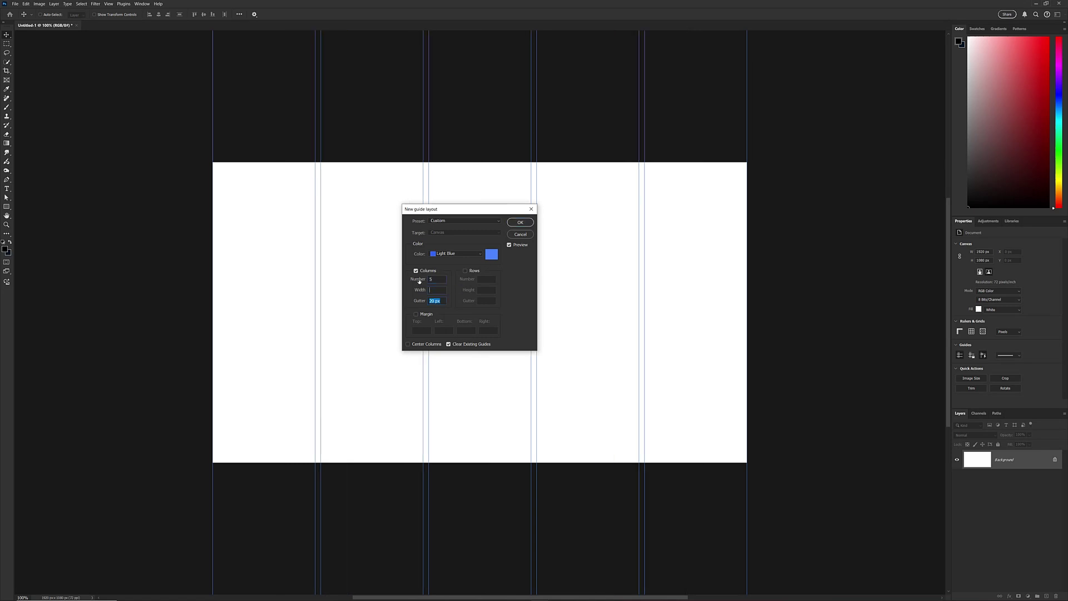
{"action": "type", "text": "10"}
{"action": "key", "text": "Tab"}
{"action": "left_click", "coordinate": [470, 280]}
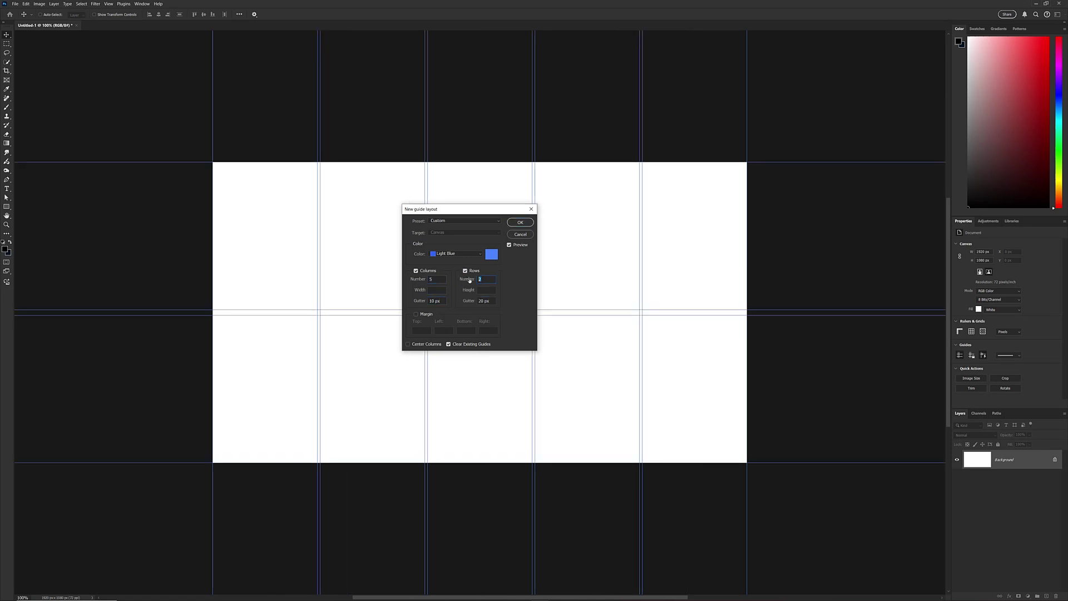
{"action": "type", "text": "5"}
{"action": "key", "text": "Tab"}
{"action": "key", "text": "Tab"}
{"action": "type", "text": "10"}
Step: Turn on margins and set each margin to 10 px
{"action": "left_click", "coordinate": [416, 314]}
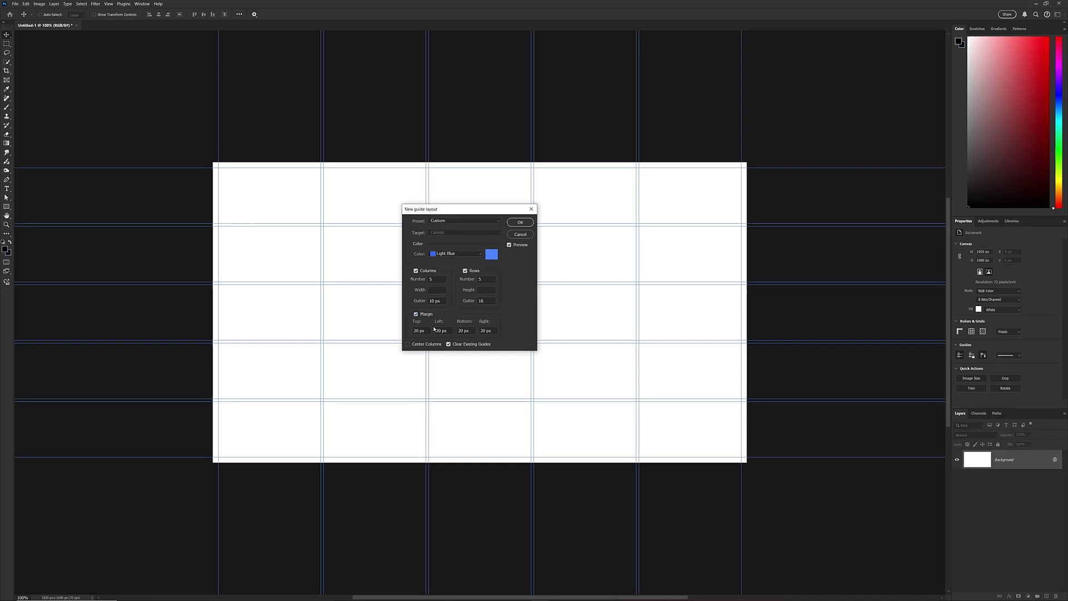
{"action": "left_click", "coordinate": [423, 333]}
{"action": "type", "text": "10"}
{"action": "key", "text": "Tab"}
{"action": "type", "text": "10"}
{"action": "key", "text": "Tab"}
{"action": "type", "text": "10"}
{"action": "key", "text": "Tab"}
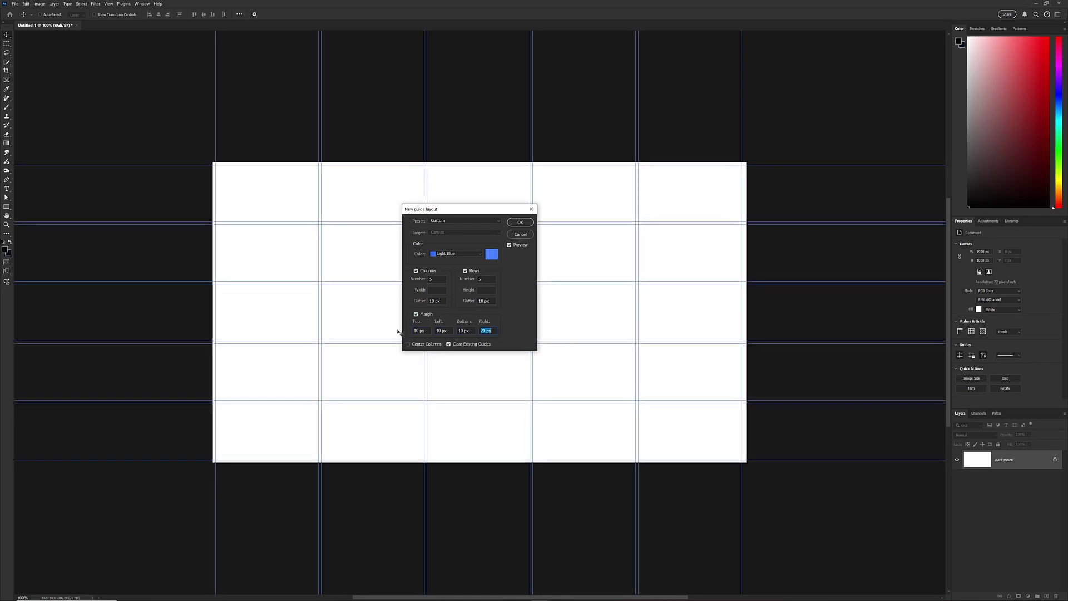
{"action": "type", "text": "10"}
Step: Give the guides a custom purple colour and apply the layout
{"action": "left_click", "coordinate": [491, 254]}
{"action": "left_click_drag", "start_coordinate": [663, 341], "coordinate": [663, 317]}
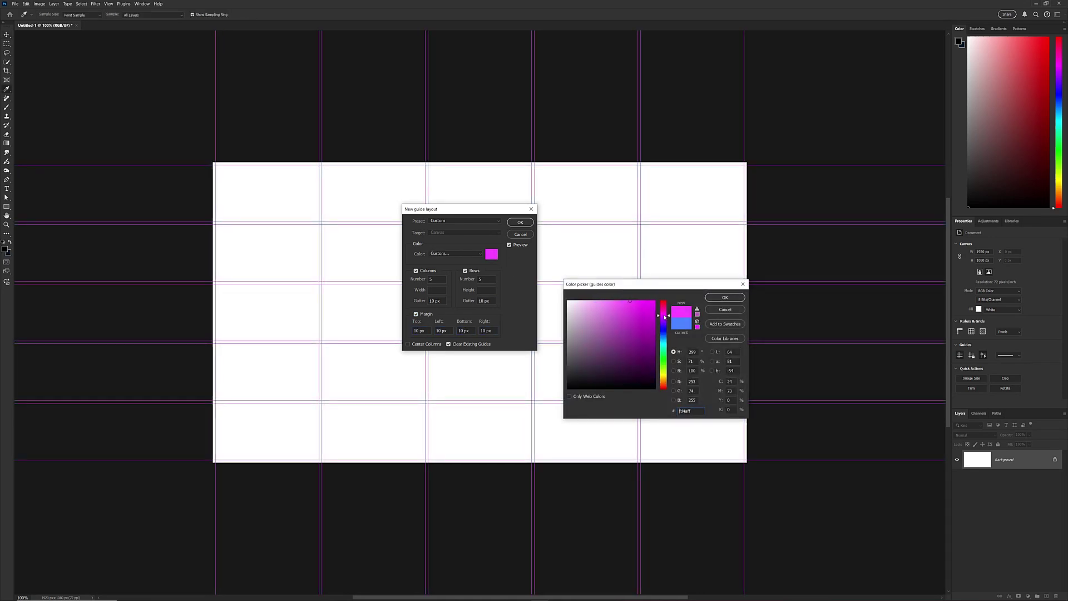
{"action": "left_click", "coordinate": [643, 354]}
{"action": "left_click", "coordinate": [725, 297]}
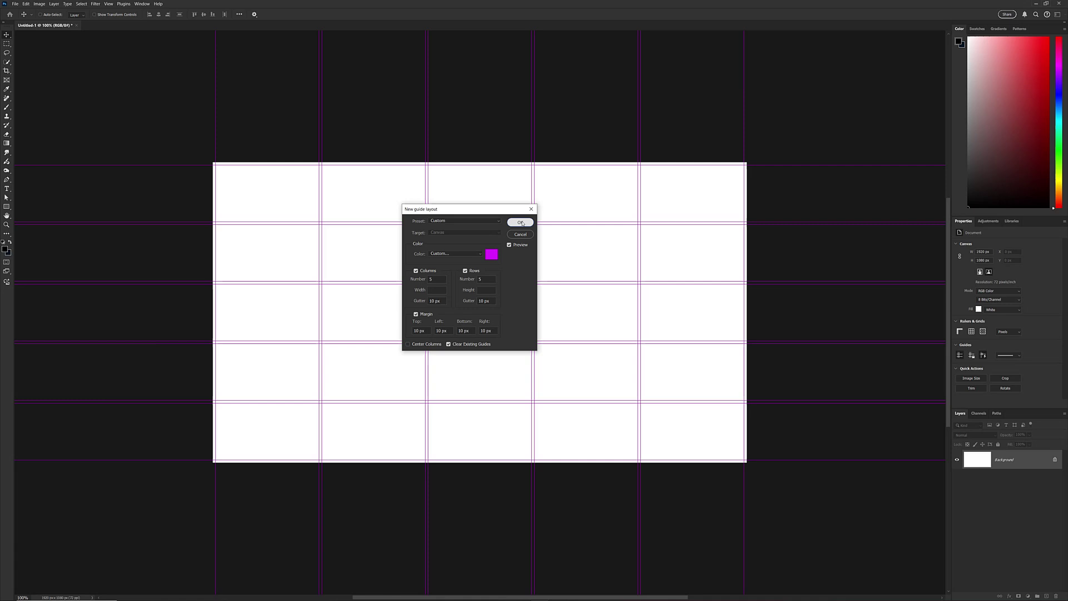
{"action": "left_click", "coordinate": [520, 222]}
{"action": "scroll", "coordinate": [567, 379], "scroll_direction": "up", "scroll_amount": 2}
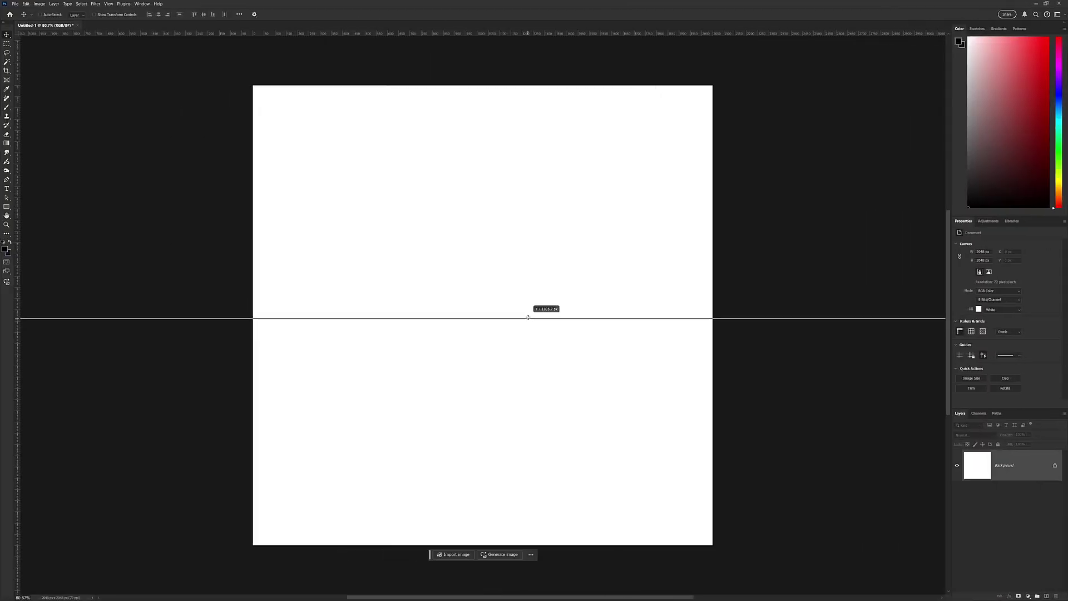
Step: Drag horizontal and vertical guides out from the rulers onto the canvas
{"action": "left_click_drag", "start_coordinate": [529, 317], "coordinate": [527, 315]}
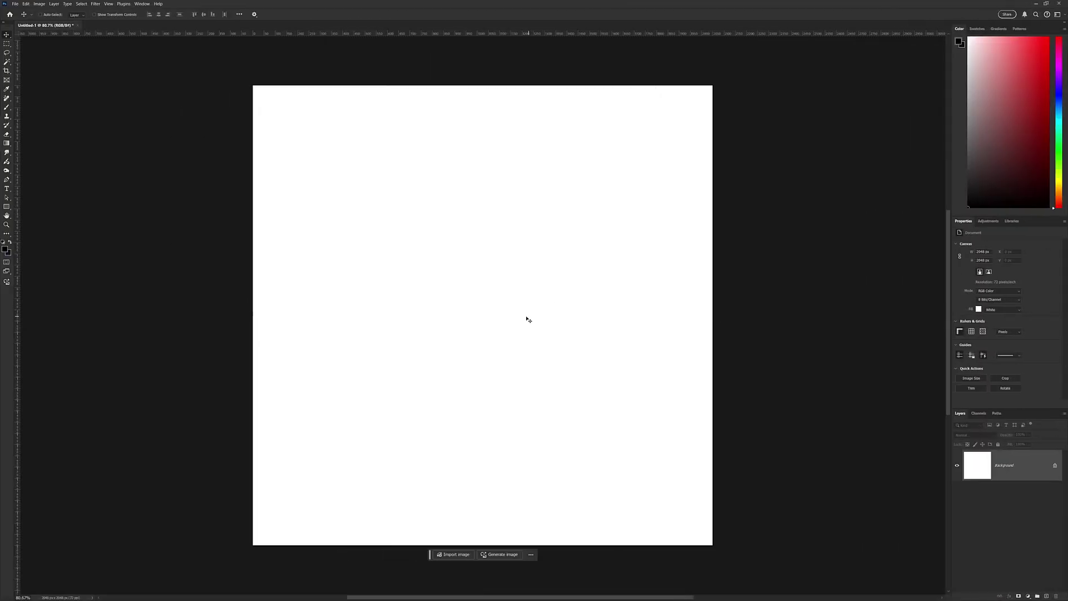
{"action": "left_click_drag", "start_coordinate": [17, 334], "coordinate": [483, 353]}
{"action": "left_click_drag", "start_coordinate": [529, 34], "coordinate": [389, 528]}
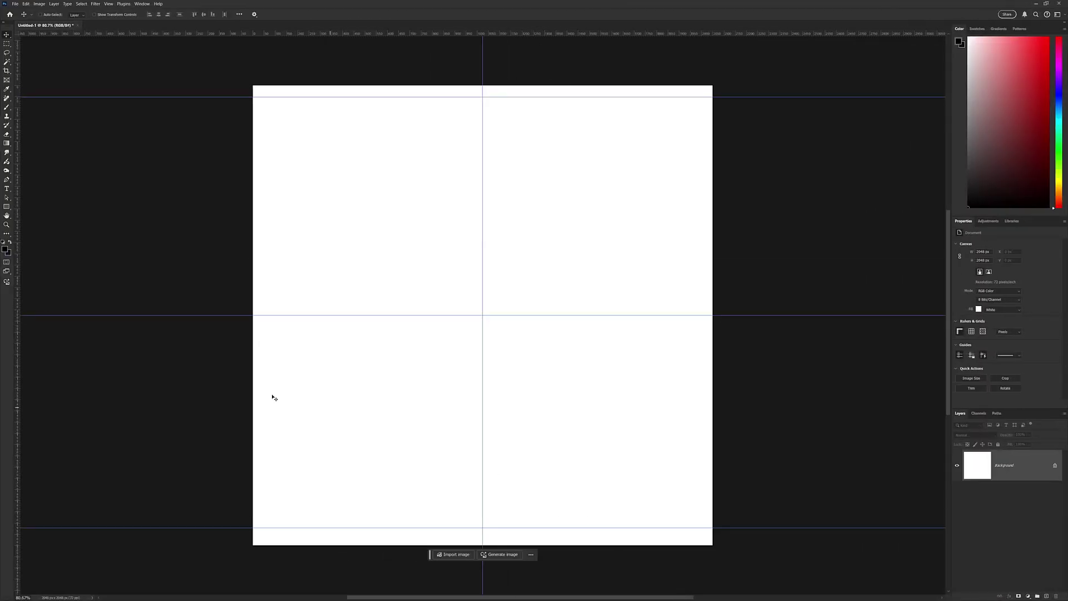
{"action": "left_click_drag", "start_coordinate": [18, 390], "coordinate": [700, 356]}
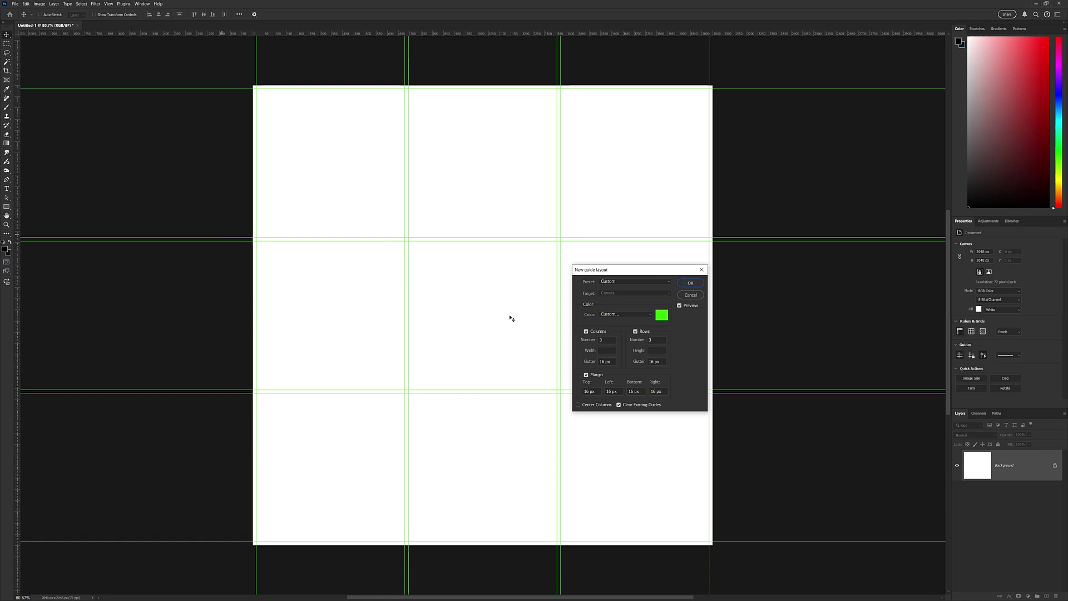
Step: Set the guide layout to 2 columns and 2 rows with 20 px gutters
{"action": "type", "text": "2"}
{"action": "key", "text": "Tab"}
{"action": "key", "text": "Tab"}
{"action": "type", "text": "20"}
{"action": "key", "text": "Tab"}
{"action": "type", "text": "2"}
{"action": "key", "text": "Tab"}
{"action": "key", "text": "Tab"}
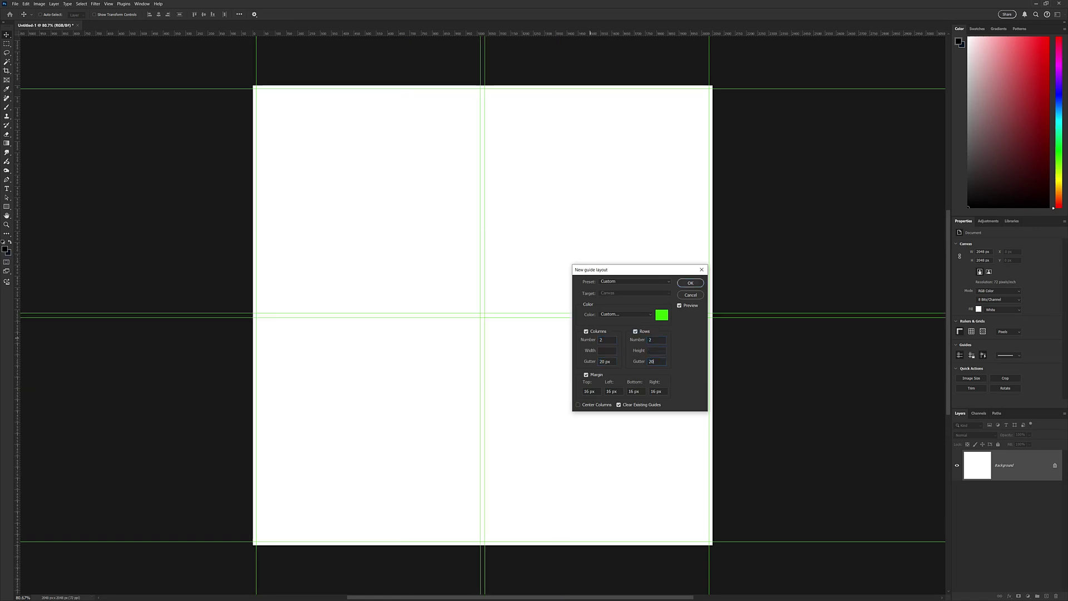
{"action": "type", "text": "20"}
{"action": "key", "text": "Tab"}
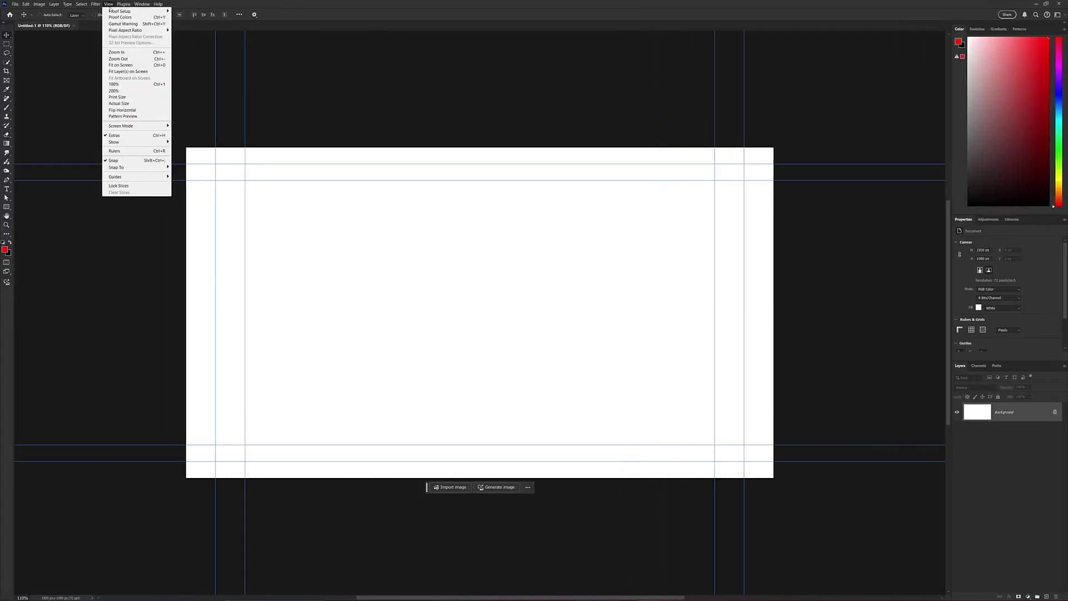
Step: Open View > Guides > New Guide Layout and pick the 8 Column preset
{"action": "mouse_move", "coordinate": [139, 176]}
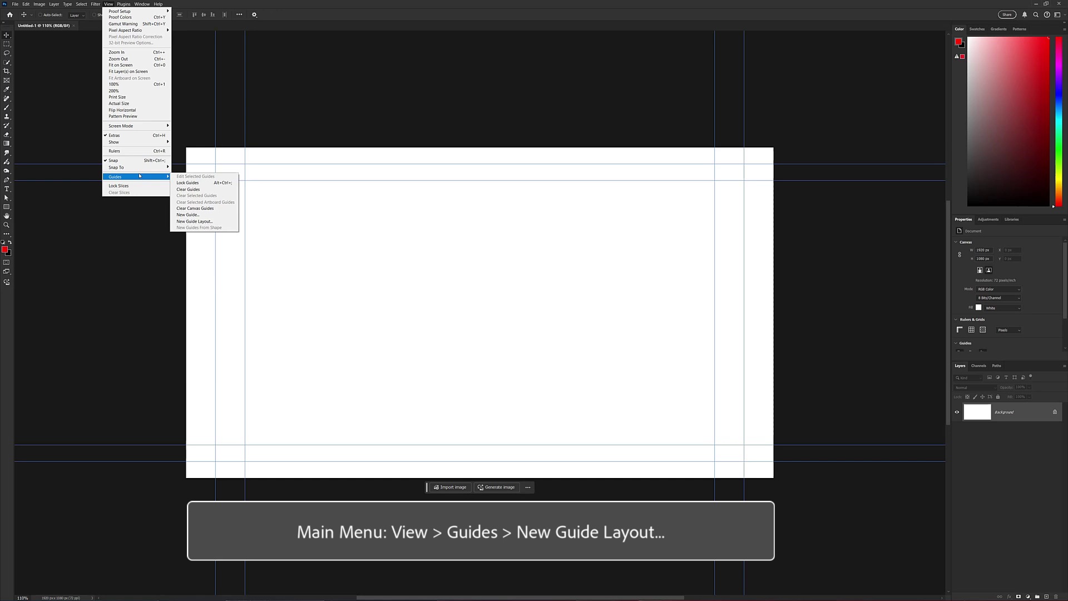
{"action": "left_click", "coordinate": [195, 221]}
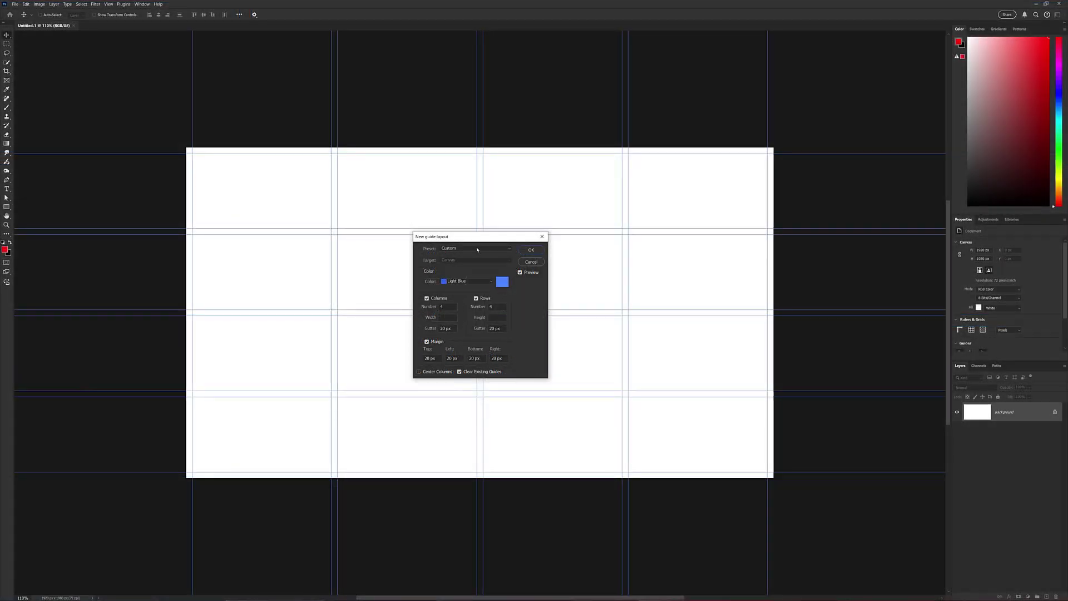
{"action": "left_click", "coordinate": [477, 249]}
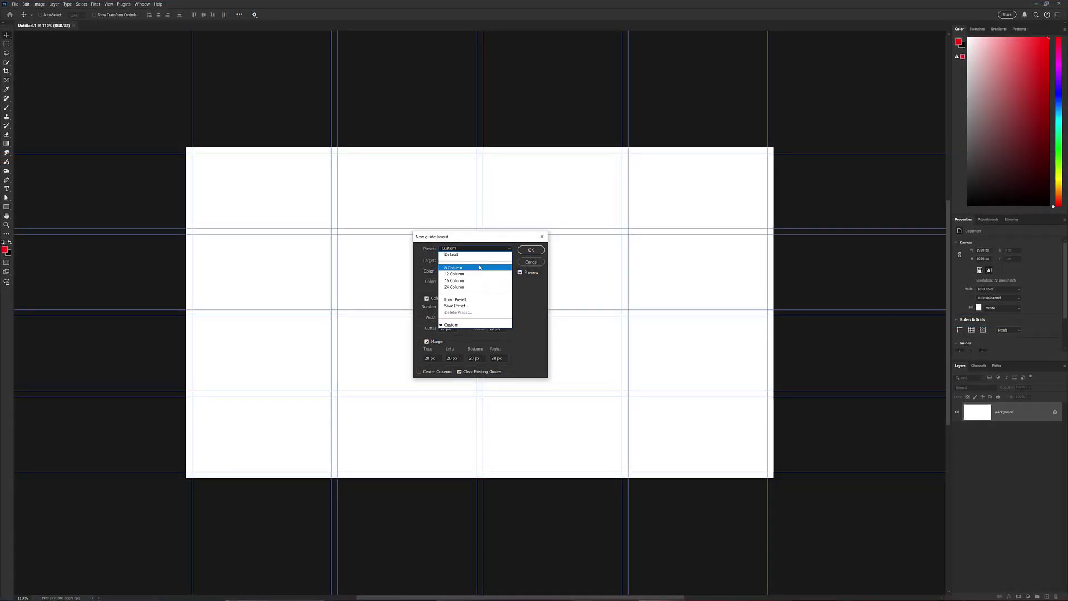
{"action": "left_click", "coordinate": [479, 269]}
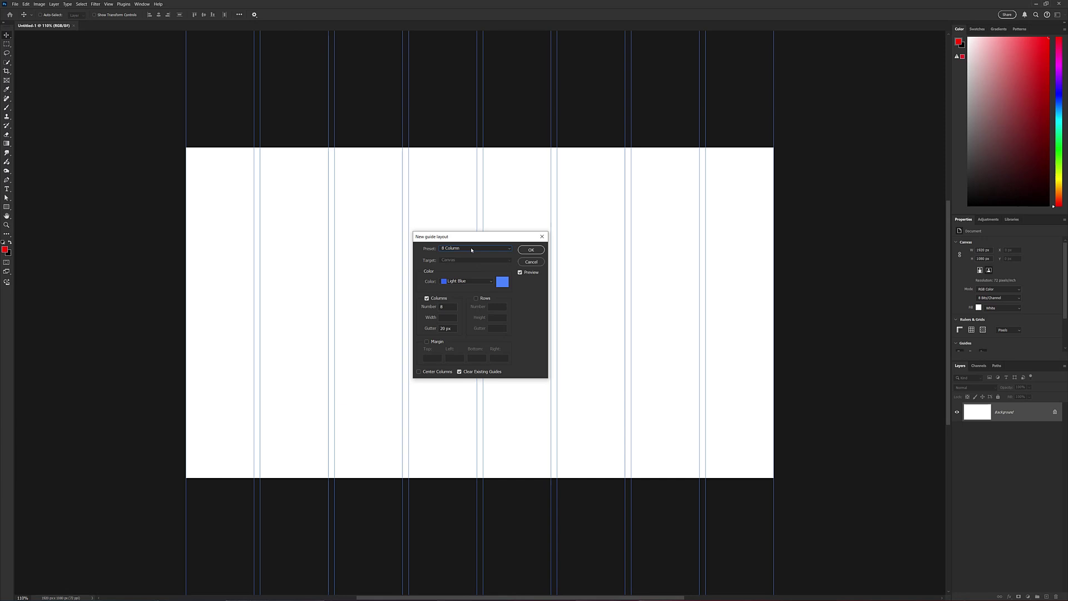
{"action": "scroll", "coordinate": [472, 249], "scroll_direction": "down", "scroll_amount": 1}
{"action": "scroll", "coordinate": [472, 249], "scroll_direction": "down", "scroll_amount": 1}
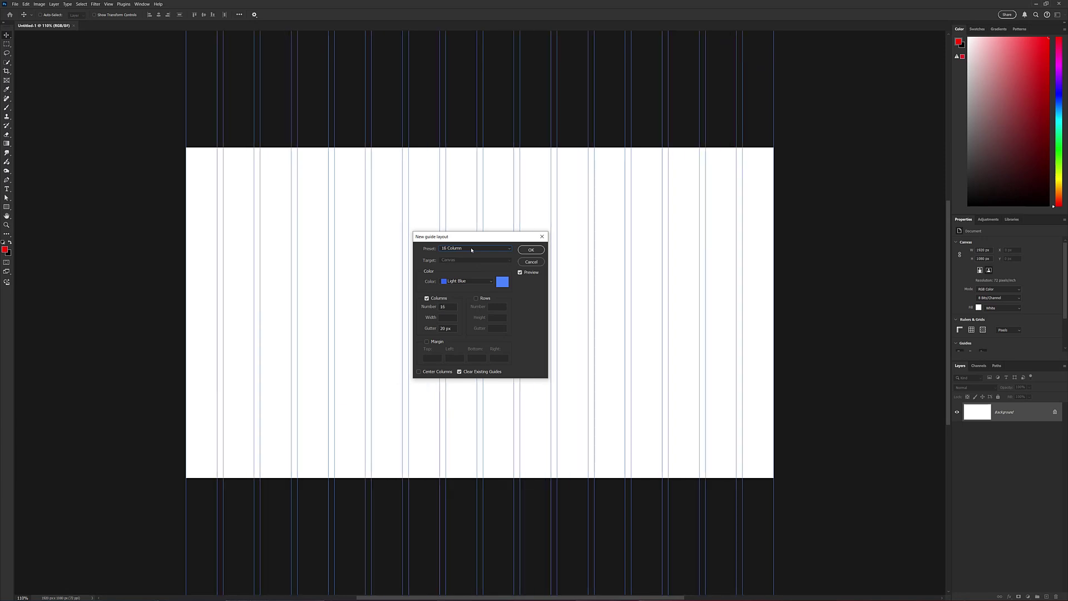
{"action": "scroll", "coordinate": [472, 250], "scroll_direction": "down", "scroll_amount": 1}
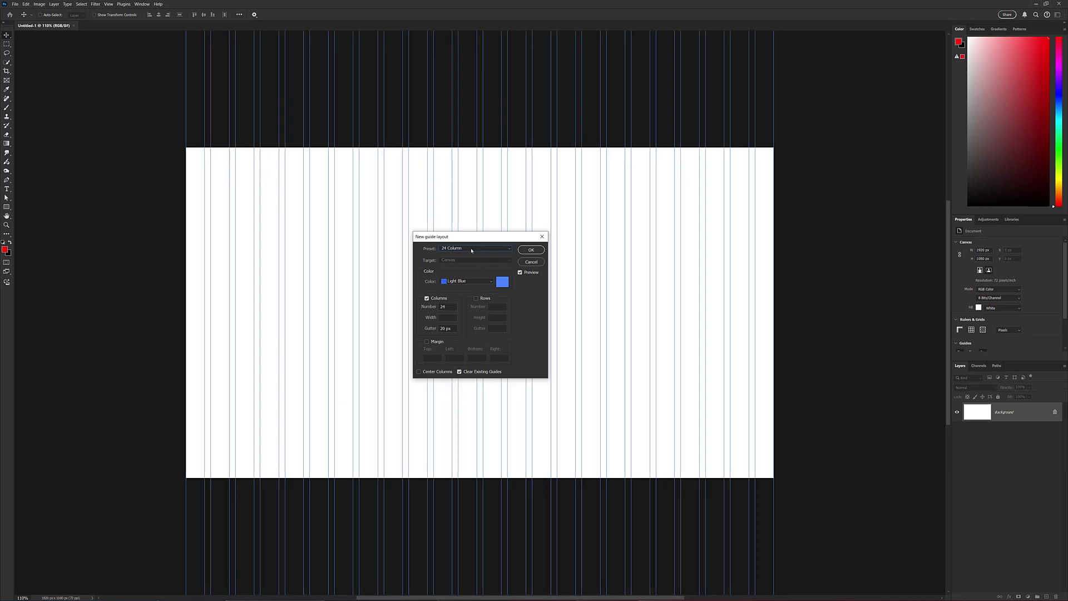
{"action": "scroll", "coordinate": [472, 250], "scroll_direction": "up", "scroll_amount": 3}
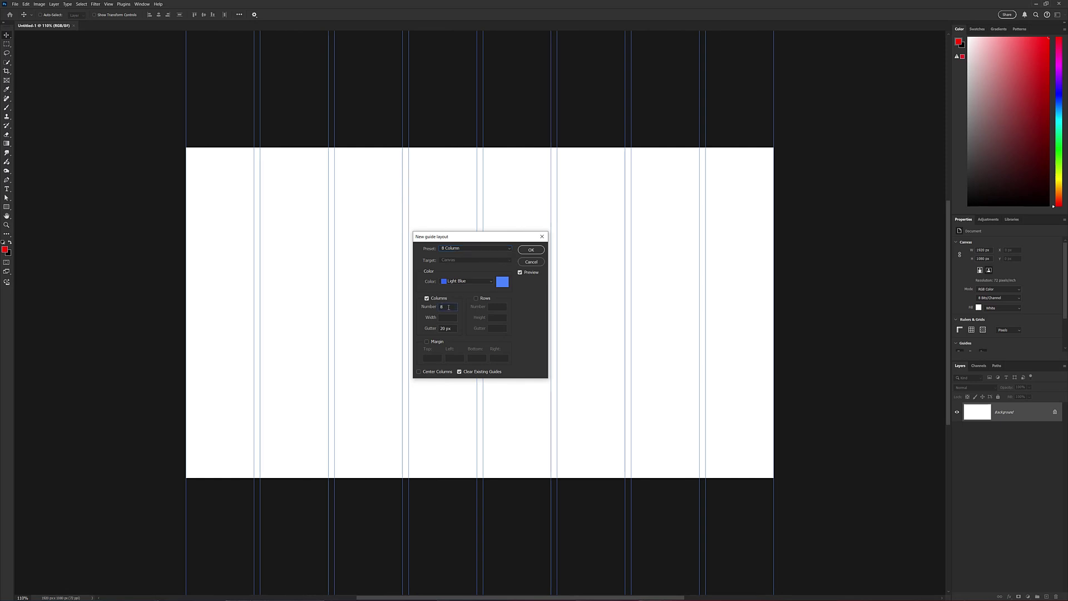
Step: Set the guide layout to 3 columns with a 32 px gutter
{"action": "left_click_drag", "start_coordinate": [450, 306], "coordinate": [435, 303]}
{"action": "type", "text": "3"}
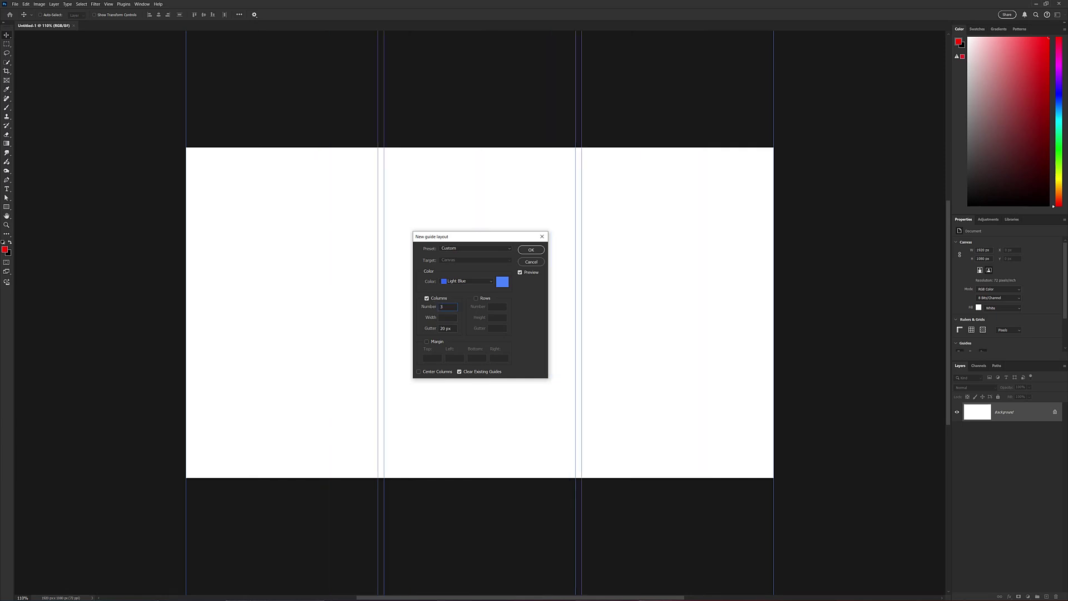
{"action": "key", "text": "Tab"}
{"action": "type", "text": "32"}
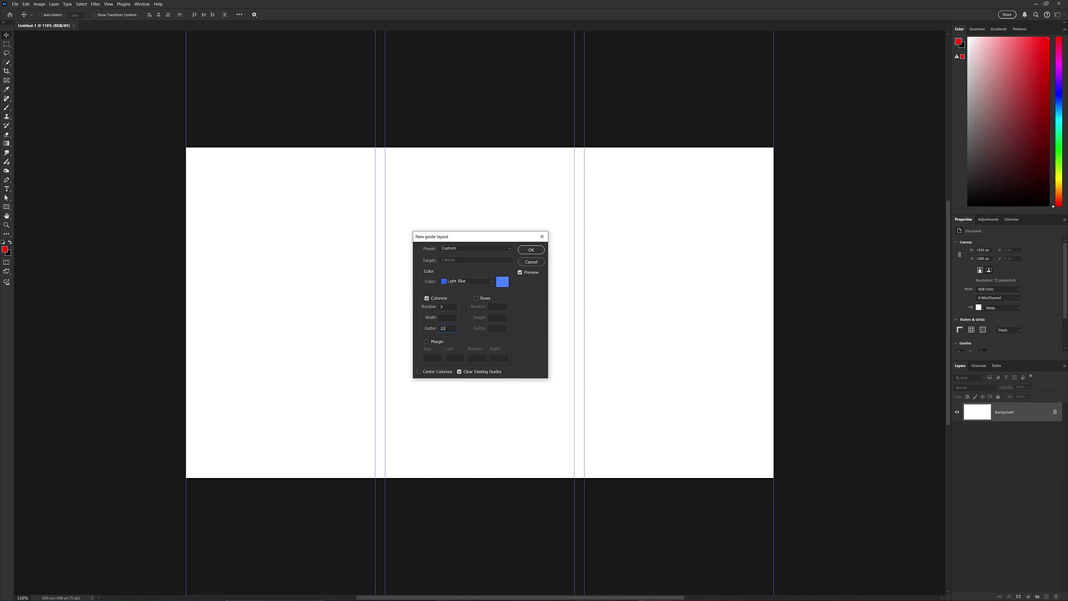
Step: Enable margins, set top, left, bottom and right to 32 px, and apply
{"action": "left_click", "coordinate": [437, 343]}
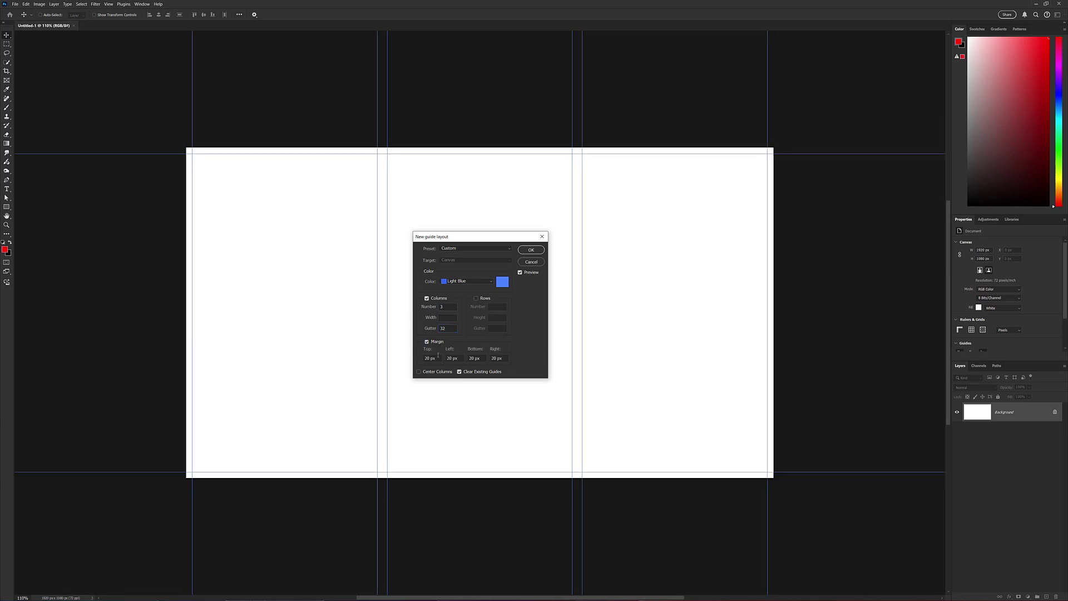
{"action": "left_click_drag", "start_coordinate": [438, 359], "coordinate": [399, 358]}
{"action": "type", "text": "32"}
{"action": "key", "text": "Tab"}
{"action": "type", "text": "32"}
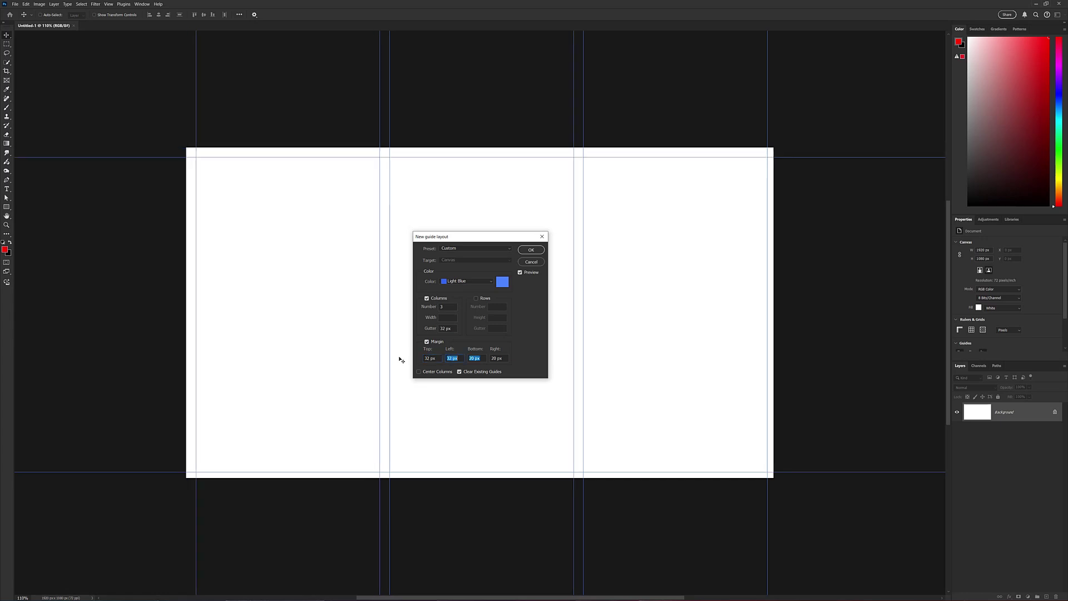
{"action": "key", "text": "Tab"}
{"action": "type", "text": "32"}
{"action": "key", "text": "Tab"}
{"action": "type", "text": "32"}
{"action": "key", "text": "Tab"}
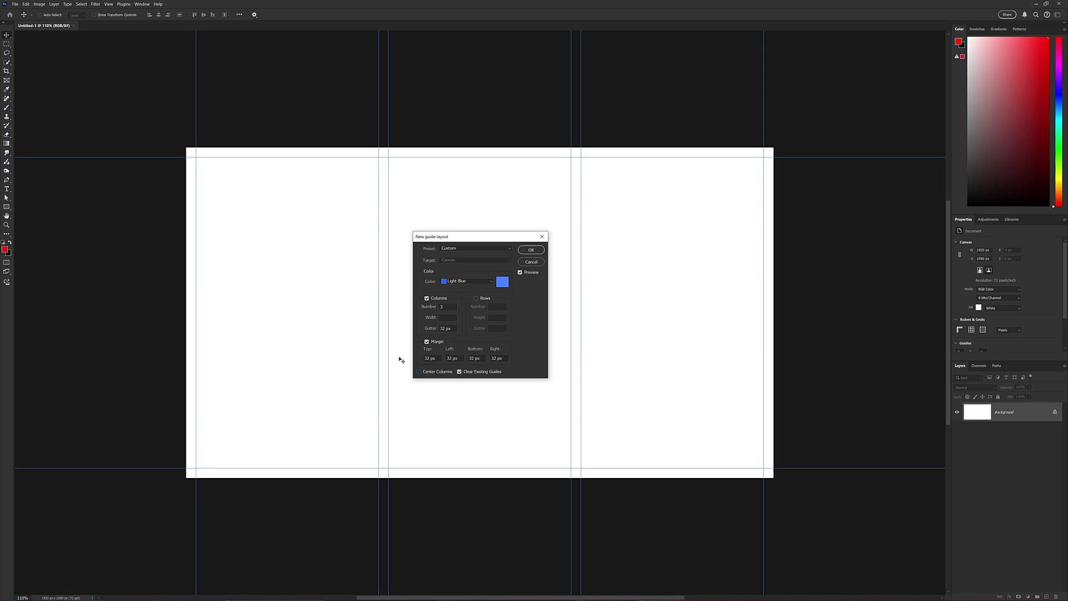
{"action": "left_click", "coordinate": [535, 252]}
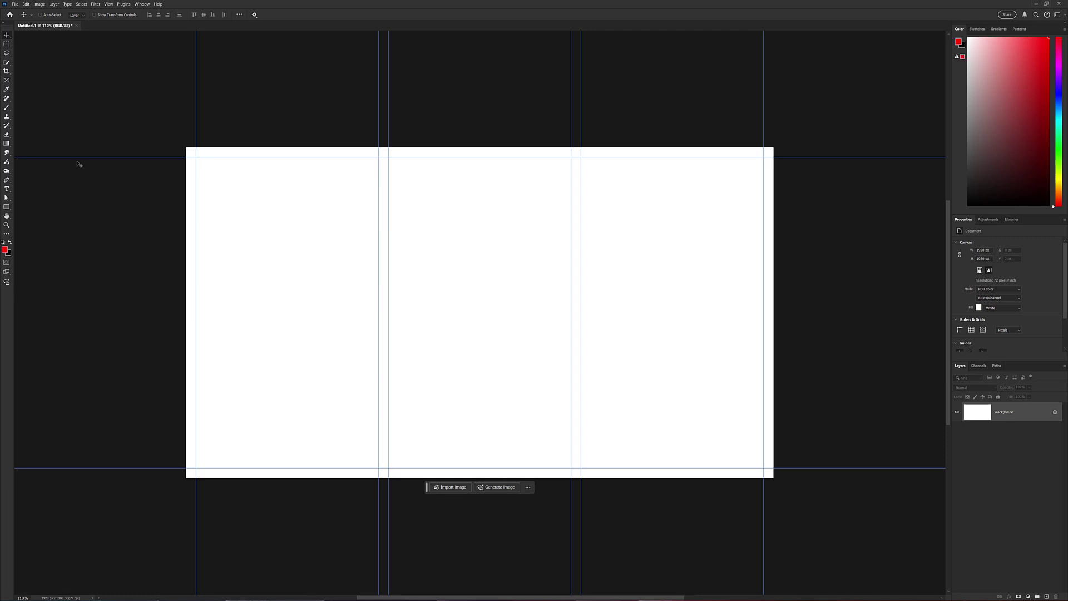
Step: Swap colours so black is the foreground, then select the Rectangle tool
{"action": "left_click", "coordinate": [11, 241]}
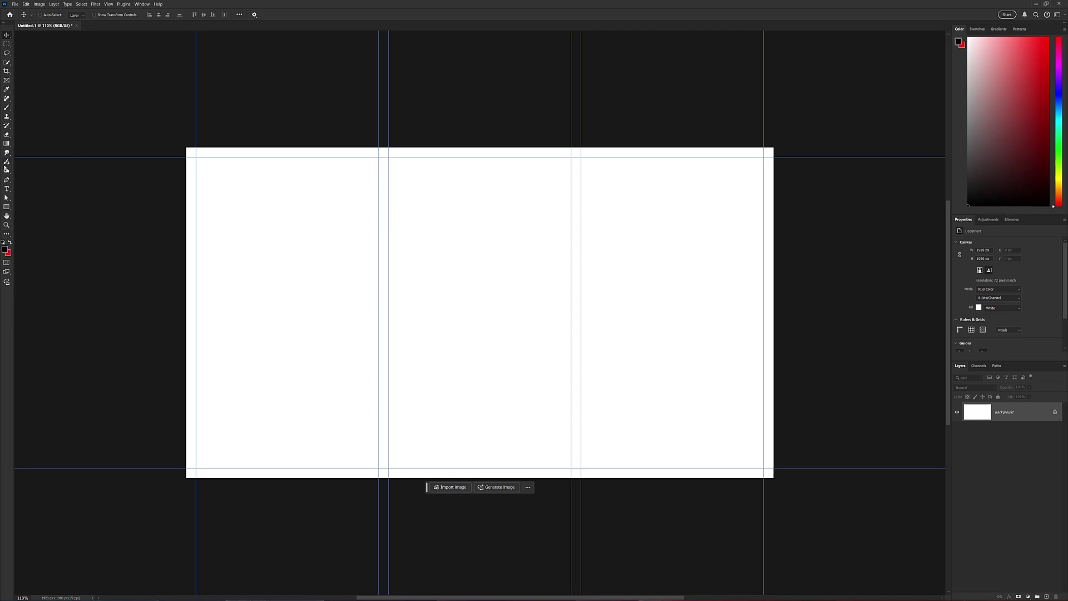
{"action": "left_click", "coordinate": [109, 5]}
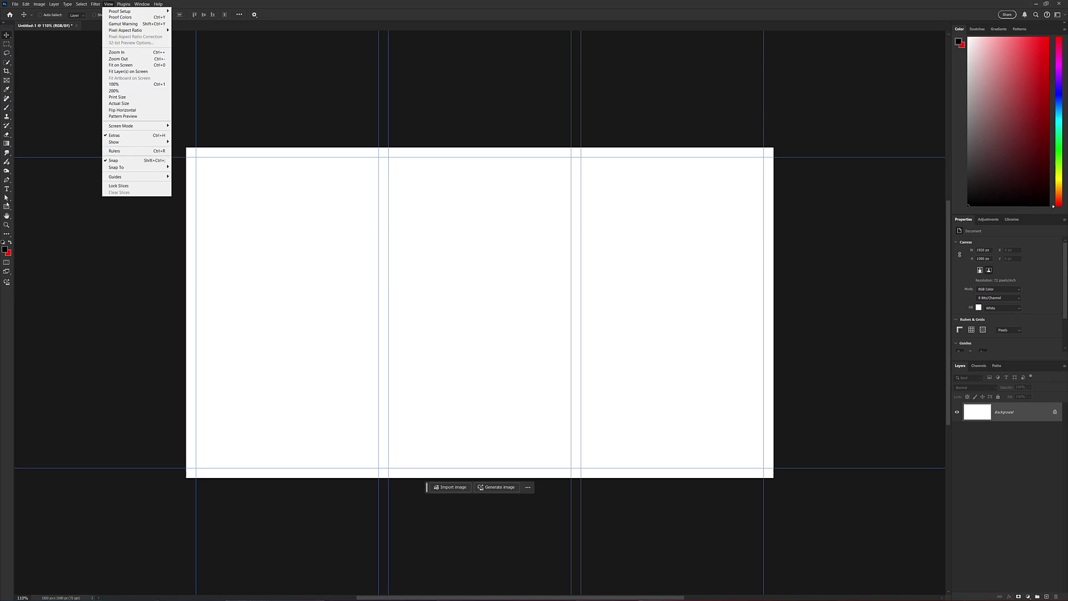
{"action": "left_click", "coordinate": [6, 207]}
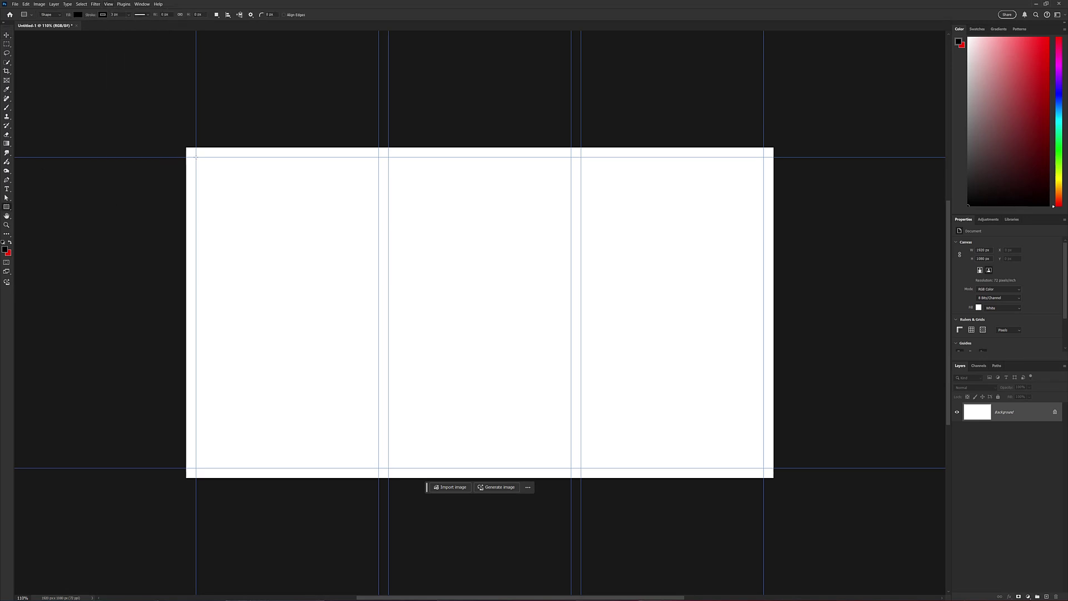
Step: Draw black rectangles filling the left, middle and right columns, then select the Background layer
{"action": "left_click_drag", "start_coordinate": [195, 158], "coordinate": [379, 467]}
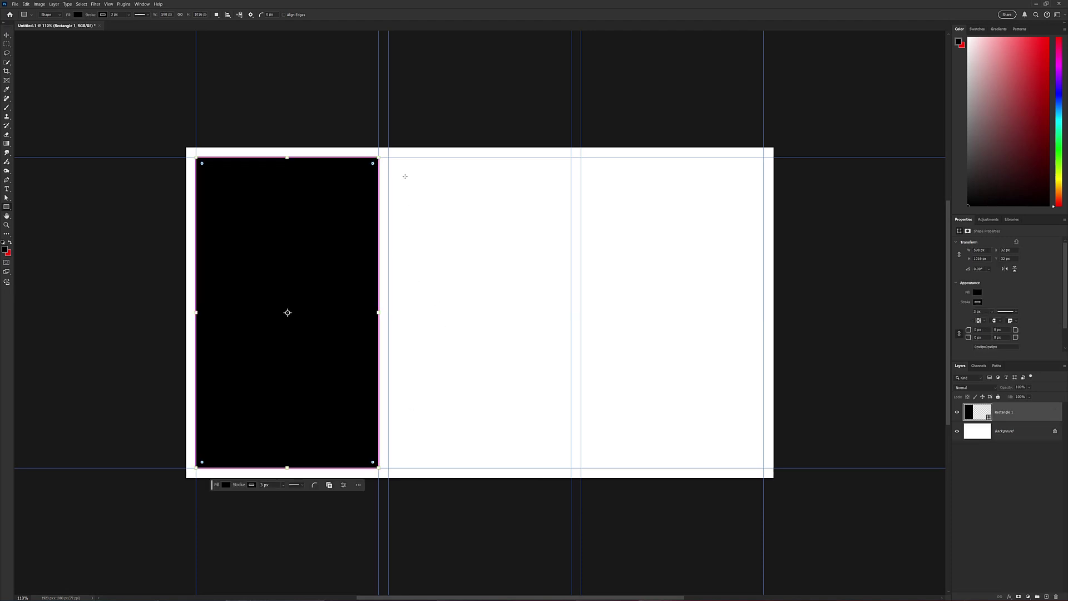
{"action": "left_click_drag", "start_coordinate": [388, 158], "coordinate": [571, 467]}
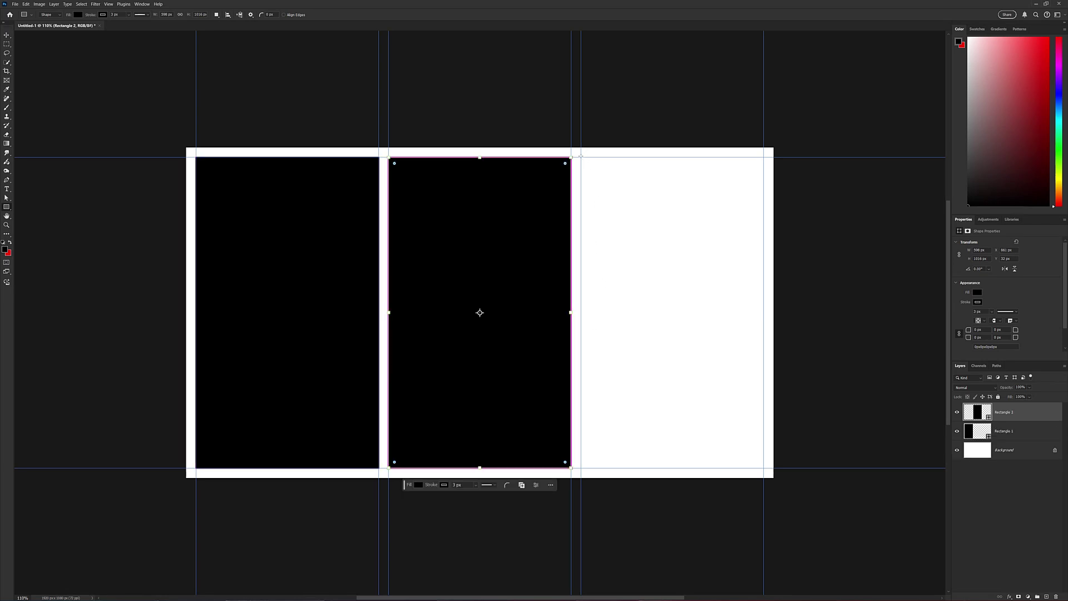
{"action": "left_click_drag", "start_coordinate": [581, 157], "coordinate": [764, 468]}
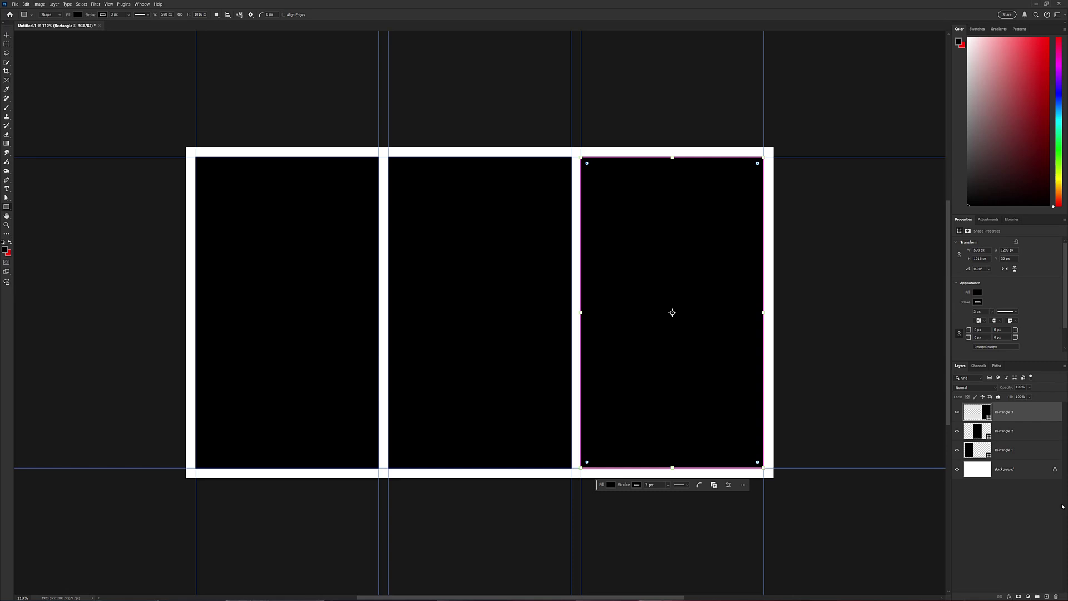
{"action": "left_click", "coordinate": [1026, 437]}
{"action": "left_click", "coordinate": [1021, 469]}
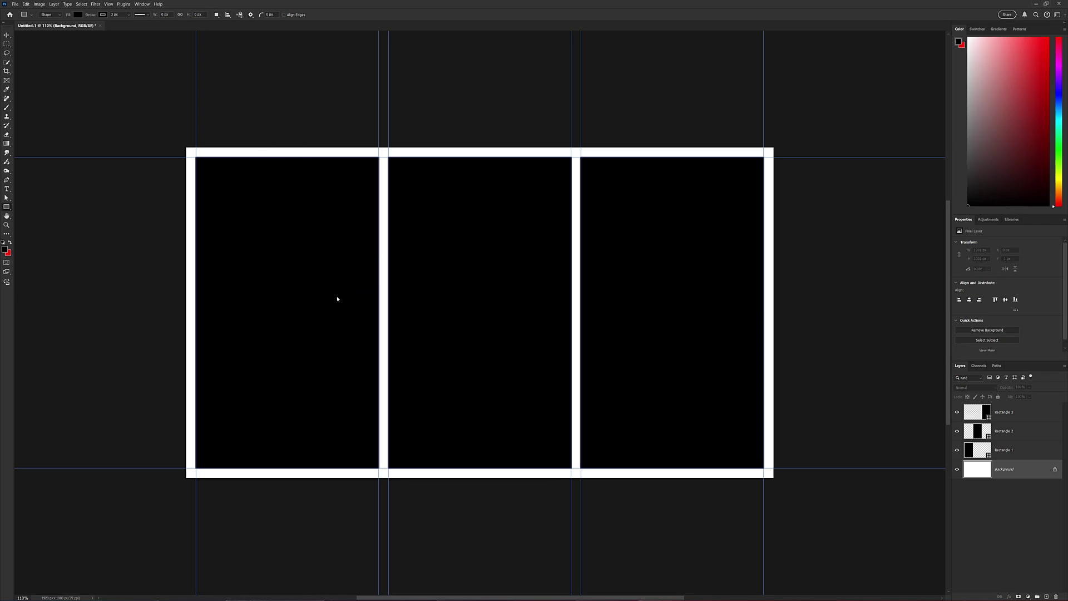
Step: Place the three portraits and clip layers 1 and 3 into Rectangles 1 and 2
{"action": "left_click_drag", "start_coordinate": [336, 299], "coordinate": [336, 299]}
{"action": "key", "text": "Return"}
{"action": "left_click_drag", "start_coordinate": [1002, 508], "coordinate": [1002, 442]}
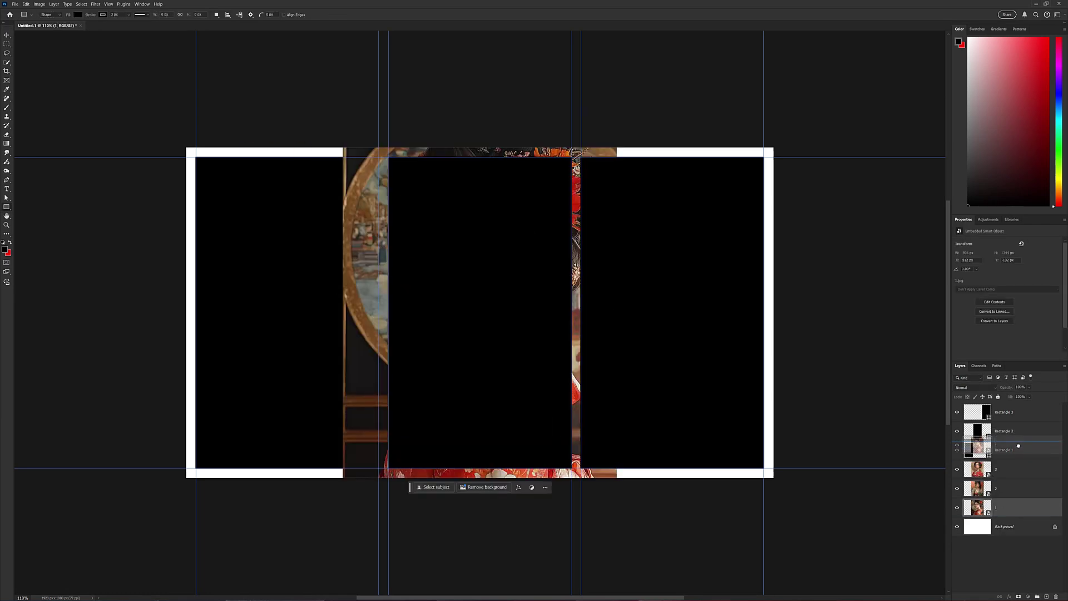
{"action": "right_click", "coordinate": [999, 449]}
{"action": "left_click", "coordinate": [1016, 301]}
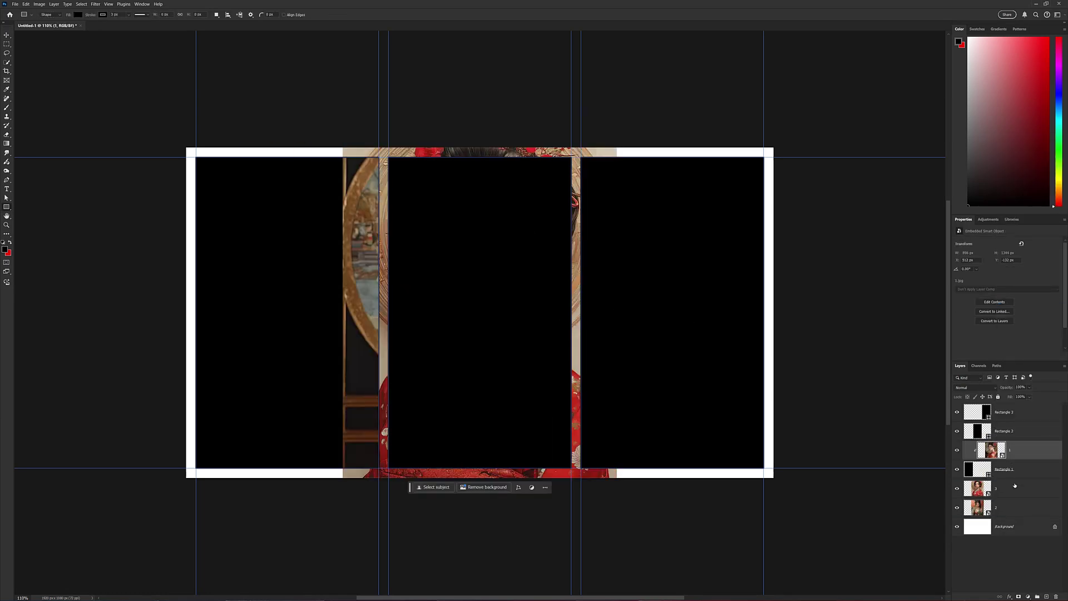
{"action": "left_click_drag", "start_coordinate": [1015, 486], "coordinate": [1001, 423]}
{"action": "right_click", "coordinate": [1002, 432]}
{"action": "left_click", "coordinate": [1016, 285]}
Step: Move portrait layer 2 to the top and clip it into Rectangle 3
{"action": "left_click", "coordinate": [1015, 508]}
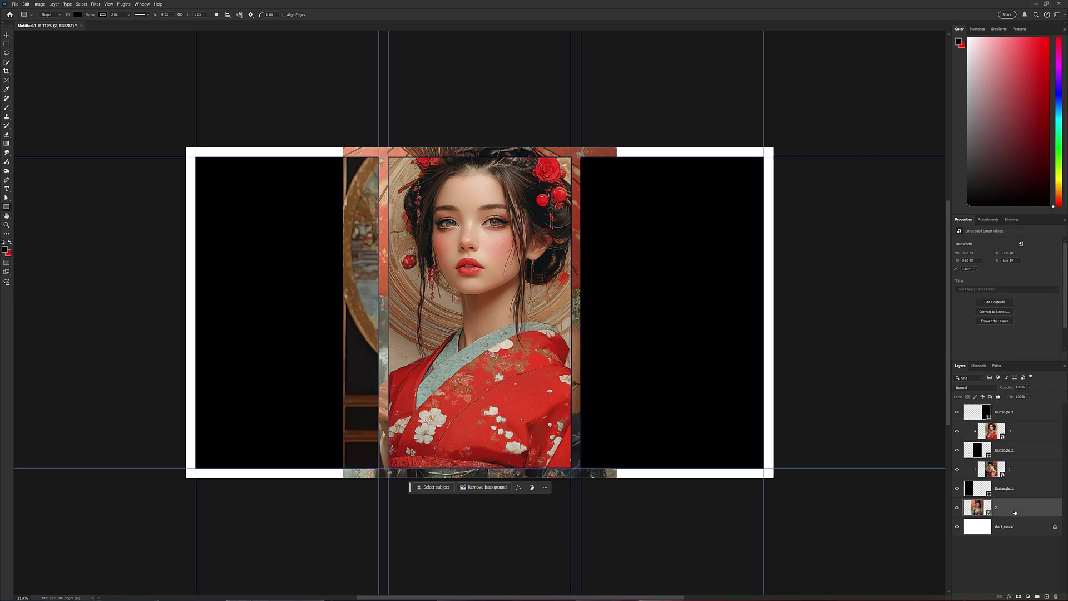
{"action": "left_click_drag", "start_coordinate": [1016, 512], "coordinate": [1017, 411]}
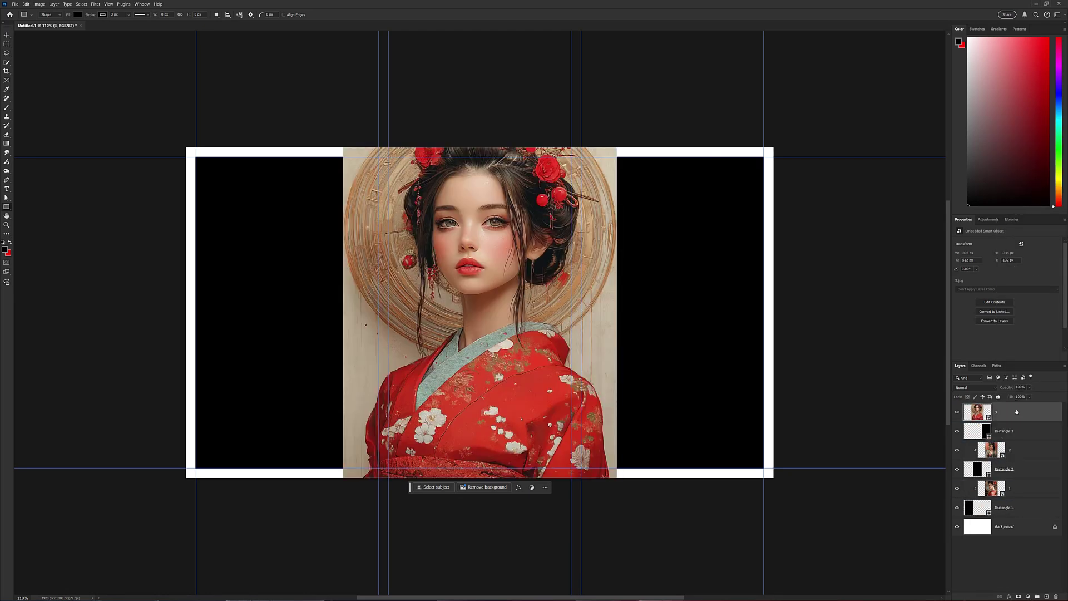
{"action": "right_click", "coordinate": [1017, 412]}
{"action": "left_click", "coordinate": [1016, 265]}
{"action": "left_click", "coordinate": [1015, 488]}
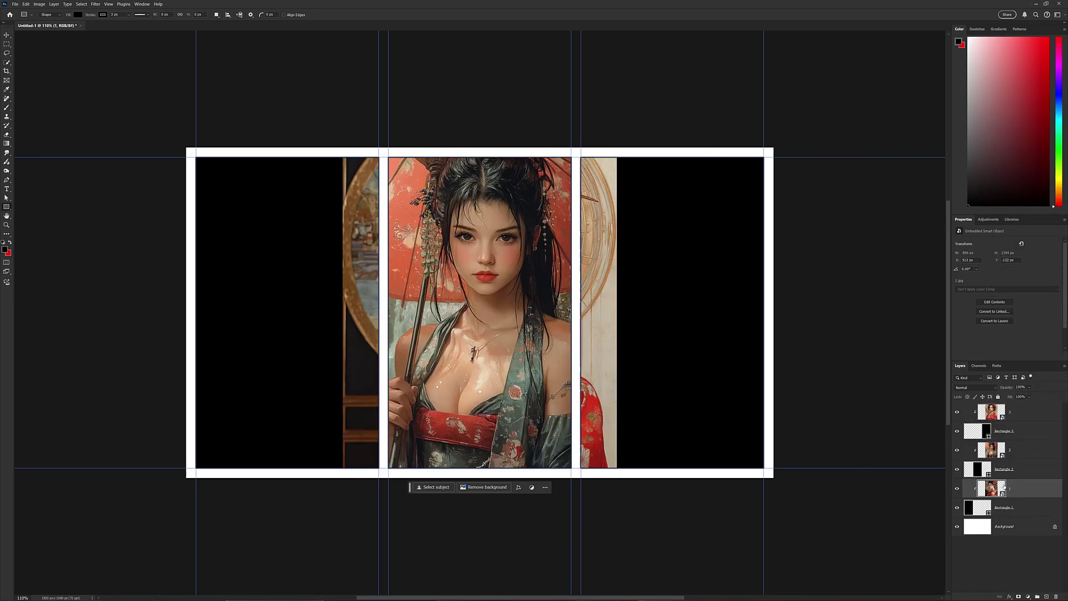
{"action": "key", "text": "c"}
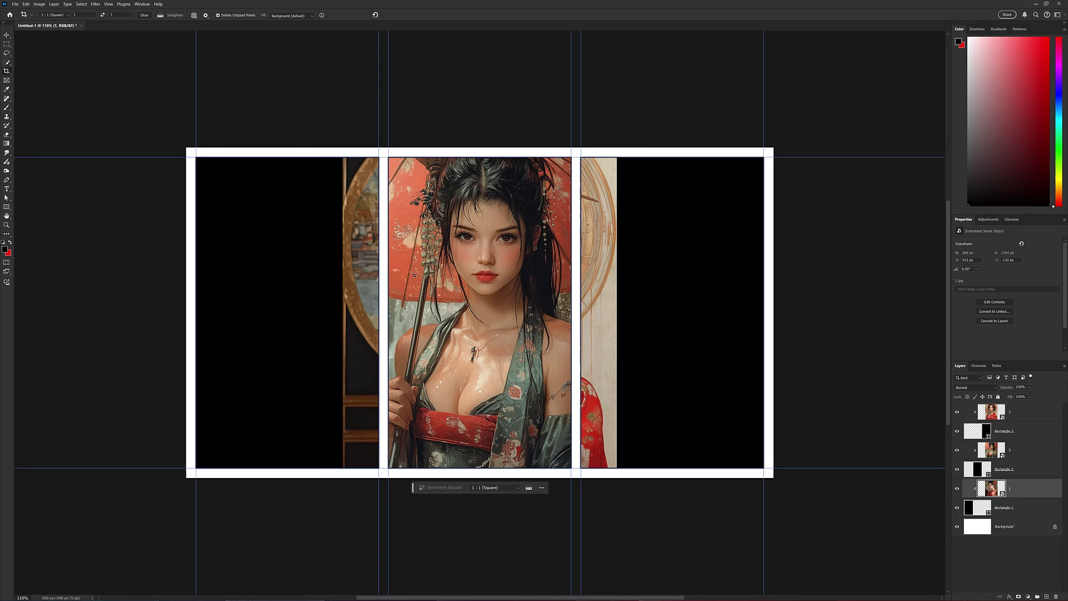
Step: Slide the left and right portraits into their panels with the Move tool
{"action": "key", "text": "v"}
{"action": "left_click_drag", "start_coordinate": [414, 275], "coordinate": [258, 277]}
{"action": "left_click", "coordinate": [996, 412]}
{"action": "left_click_drag", "start_coordinate": [531, 320], "coordinate": [691, 345]}
Step: Add a #777777 Solid Color fill, send it below the portraits, and delete the Background layer
{"action": "left_click", "coordinate": [1028, 597]}
{"action": "left_click", "coordinate": [1023, 474]}
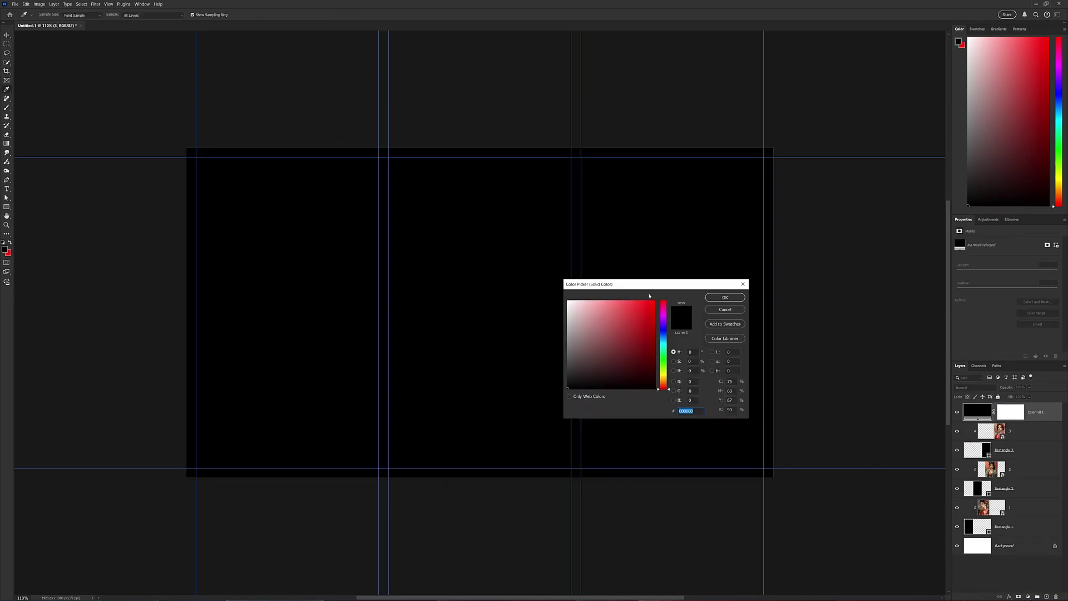
{"action": "type", "text": "777777"}
{"action": "key", "text": "Return"}
{"action": "key", "text": "ctrl+shift+bracketleft"}
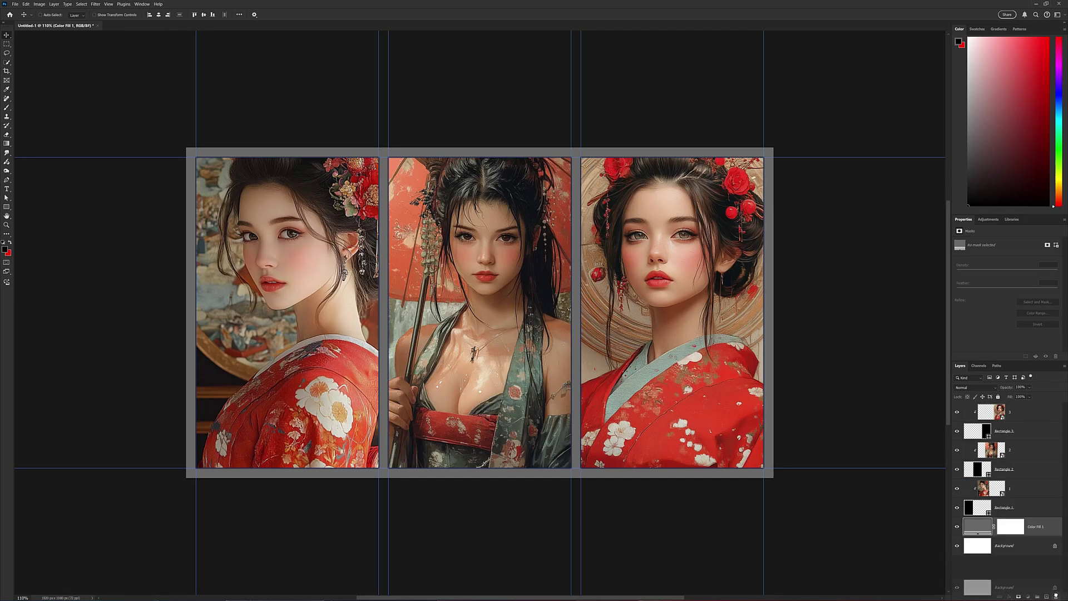
{"action": "left_click_drag", "start_coordinate": [1056, 596], "coordinate": [1056, 595]}
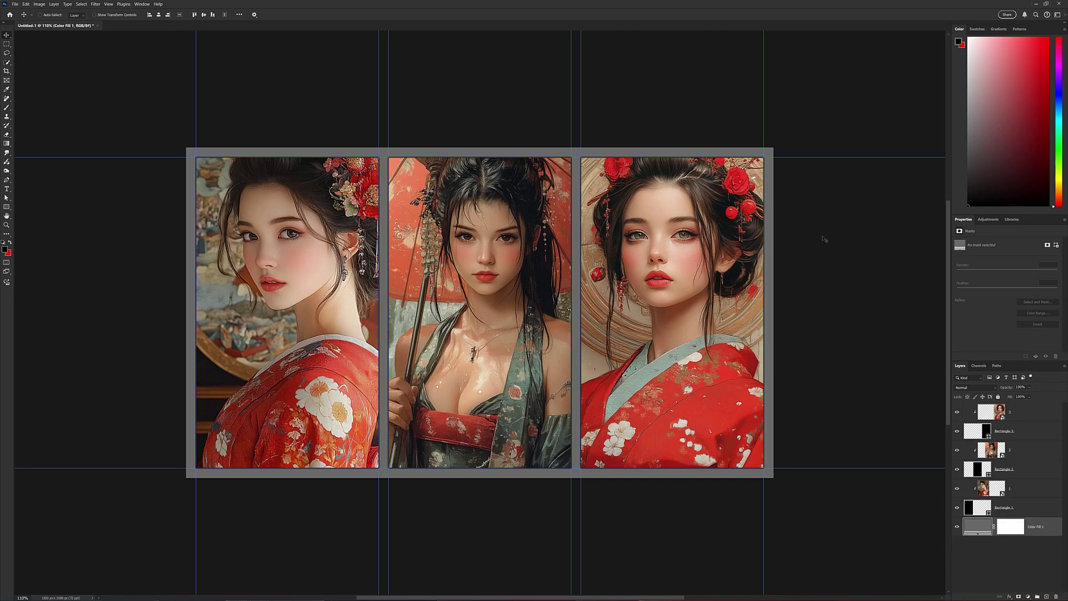
Step: Turn the guides off from View > Show > Guides, toggling them with Ctrl+;
{"action": "left_click", "coordinate": [109, 4]}
{"action": "mouse_move", "coordinate": [134, 143]}
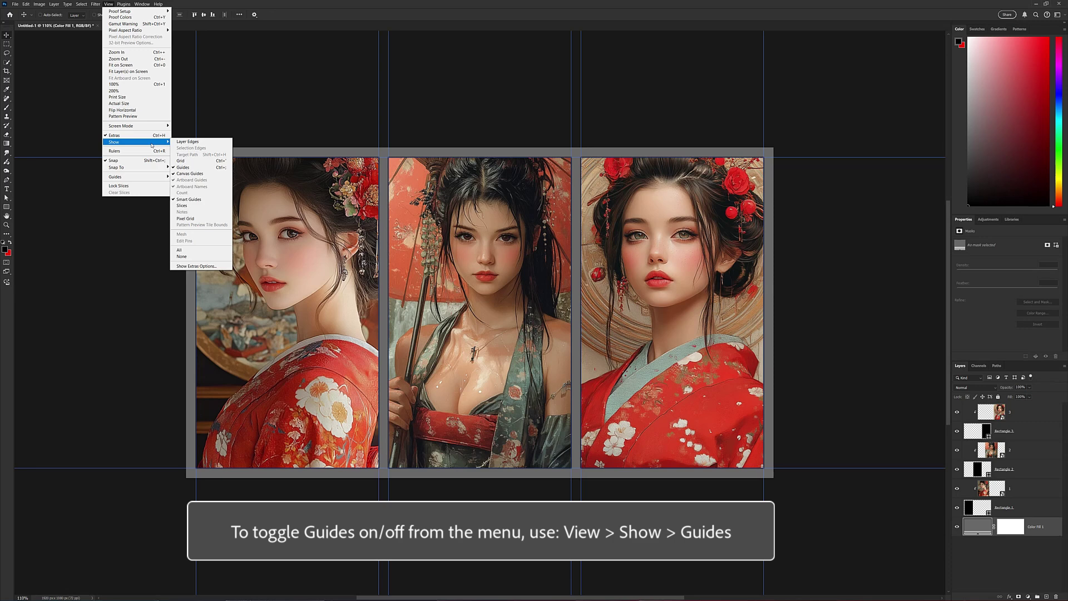
{"action": "left_click", "coordinate": [192, 167]}
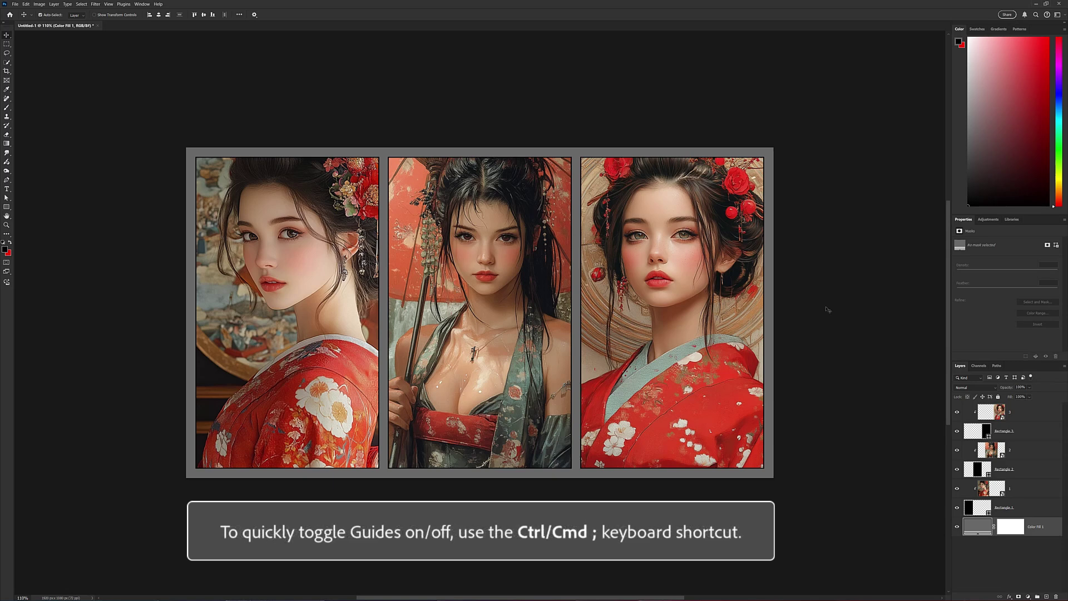
{"action": "key", "text": "ctrl+semicolon"}
{"action": "key", "text": "ctrl+semicolon"}
{"action": "key", "text": "ctrl+semicolon"}
{"action": "key", "text": "ctrl+semicolon"}
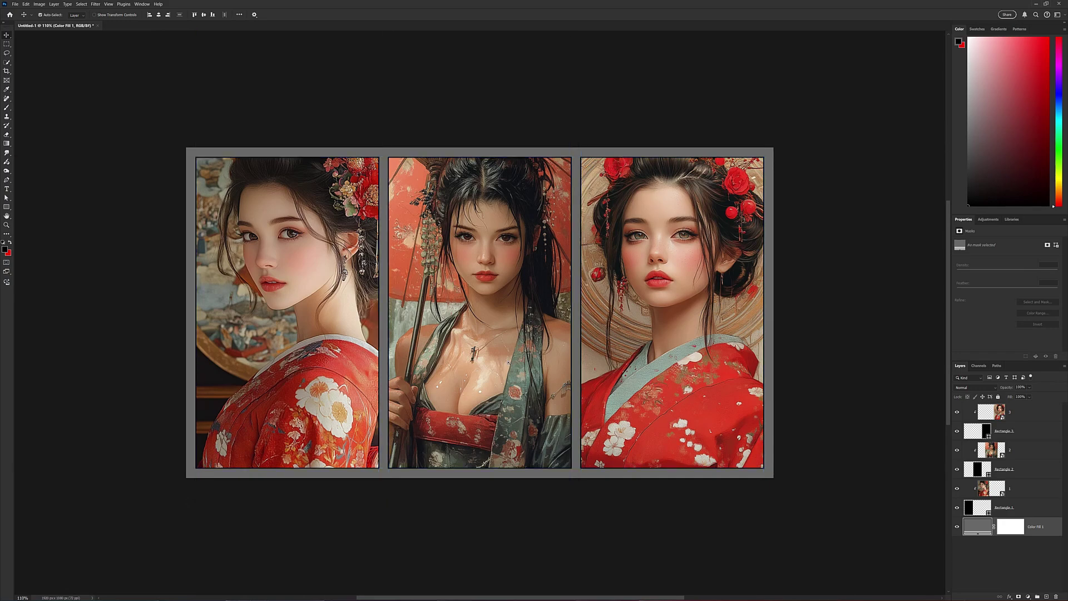
{"action": "left_click_drag", "start_coordinate": [508, 363], "coordinate": [726, 394]}
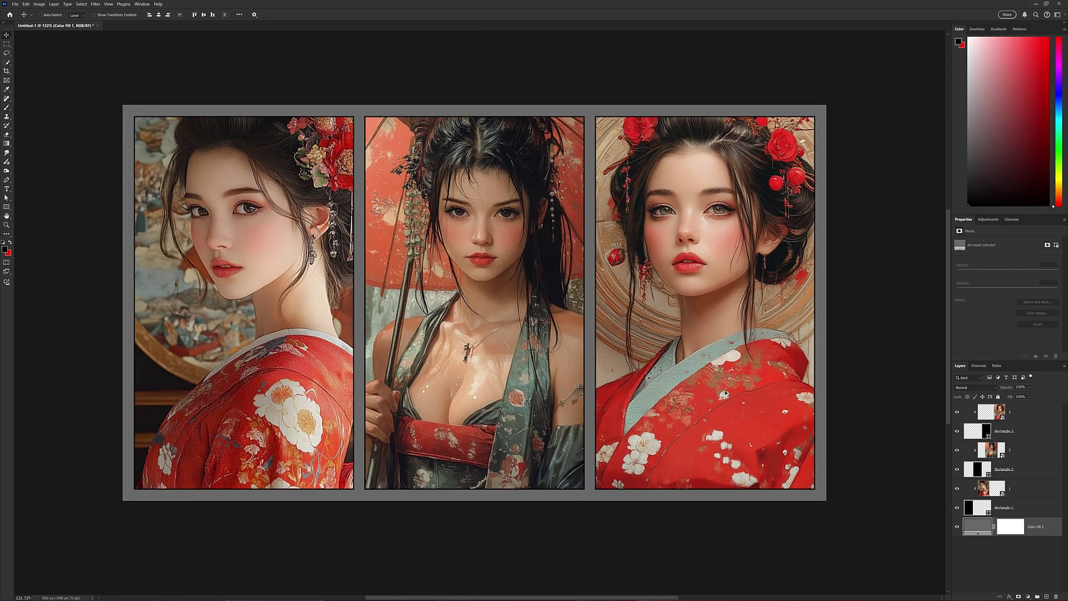